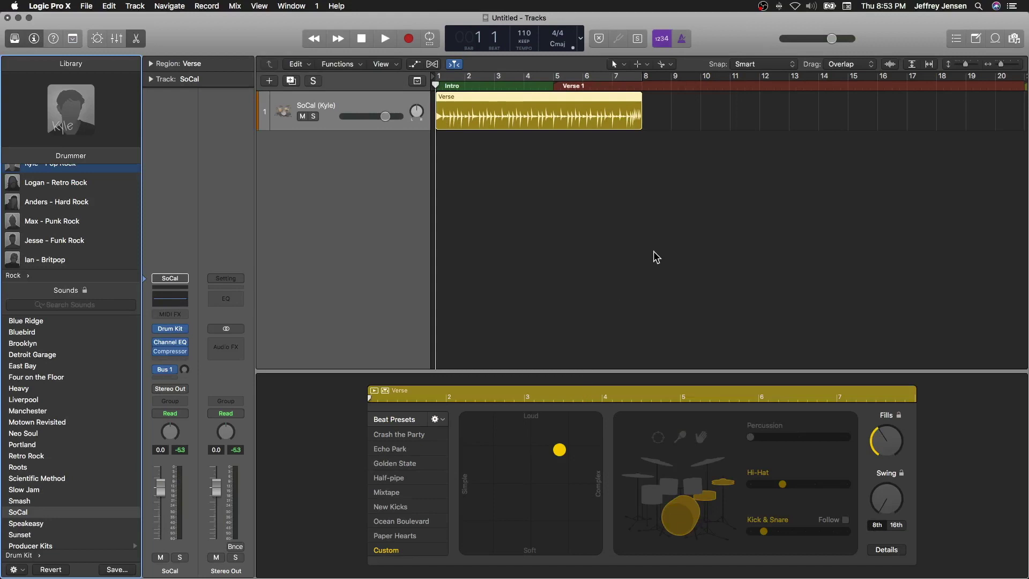
Step: Play and stop the Verse drum pattern, then scroll to the Beat Presets list
{"action": "key", "text": "space"}
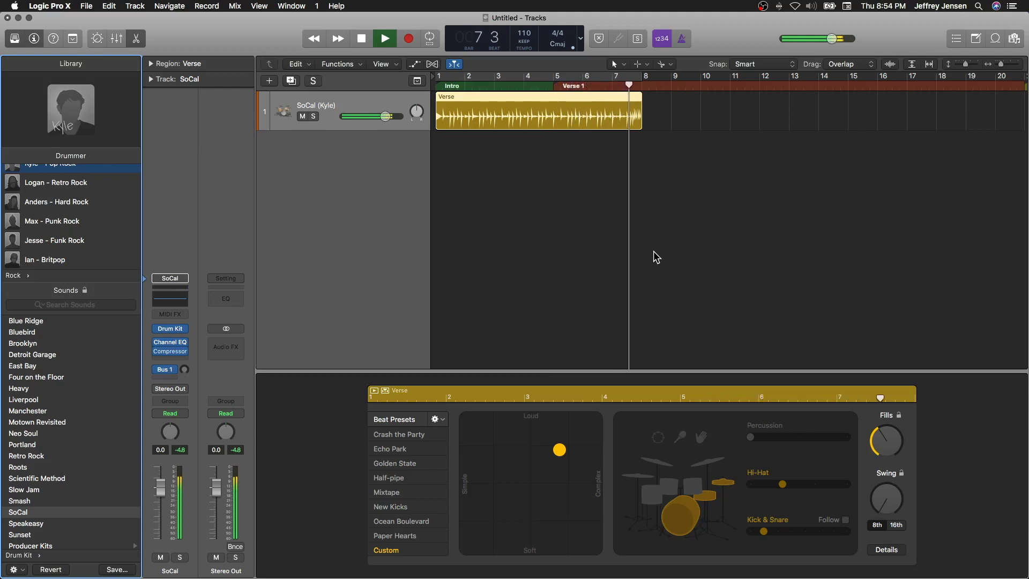
{"action": "key", "text": "space"}
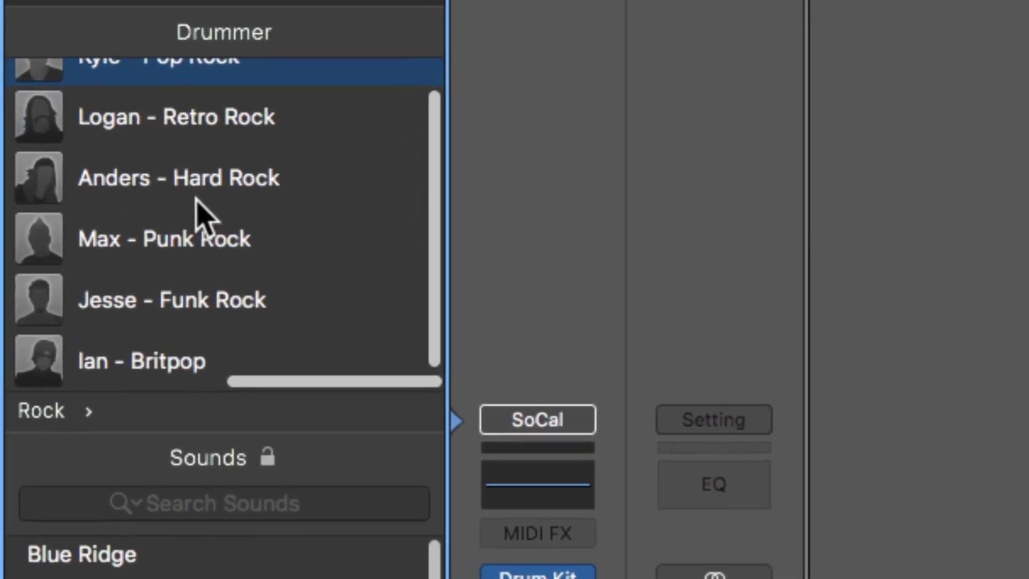
{"action": "scroll", "coordinate": [185, 203], "scroll_direction": "up", "scroll_amount": 2}
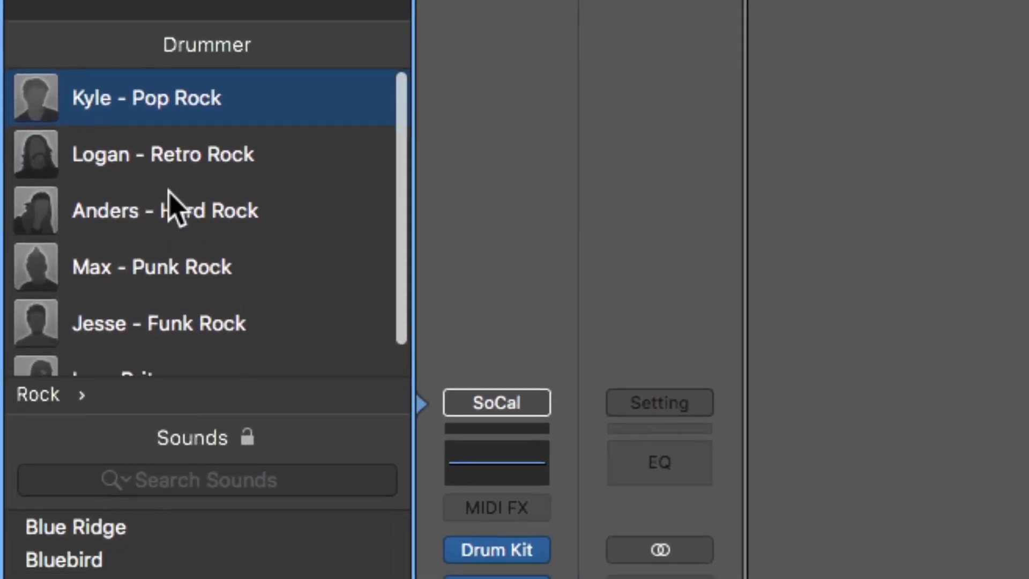
{"action": "scroll", "coordinate": [171, 206], "scroll_direction": "down", "scroll_amount": 3}
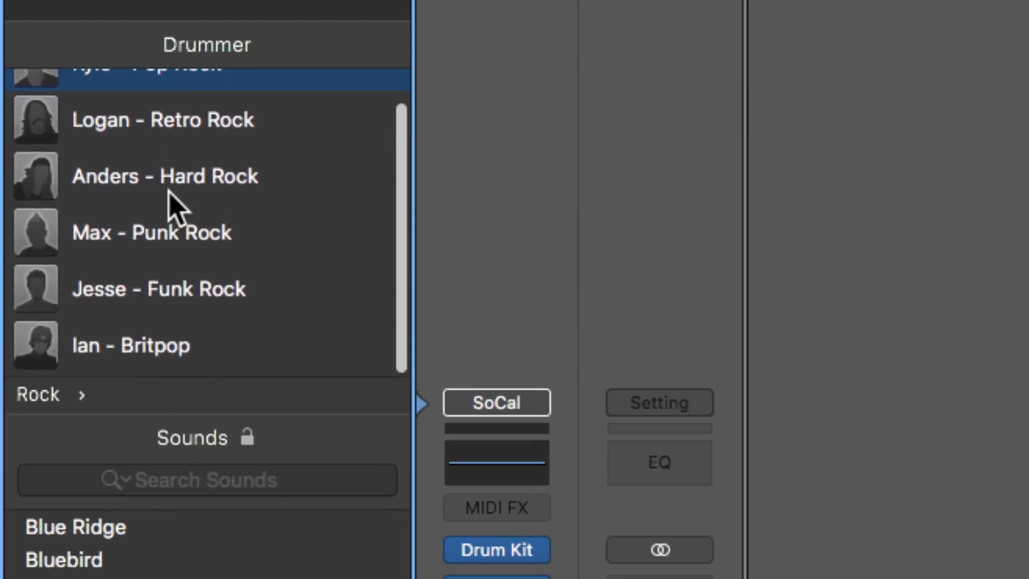
{"action": "mouse_move", "coordinate": [194, 258]}
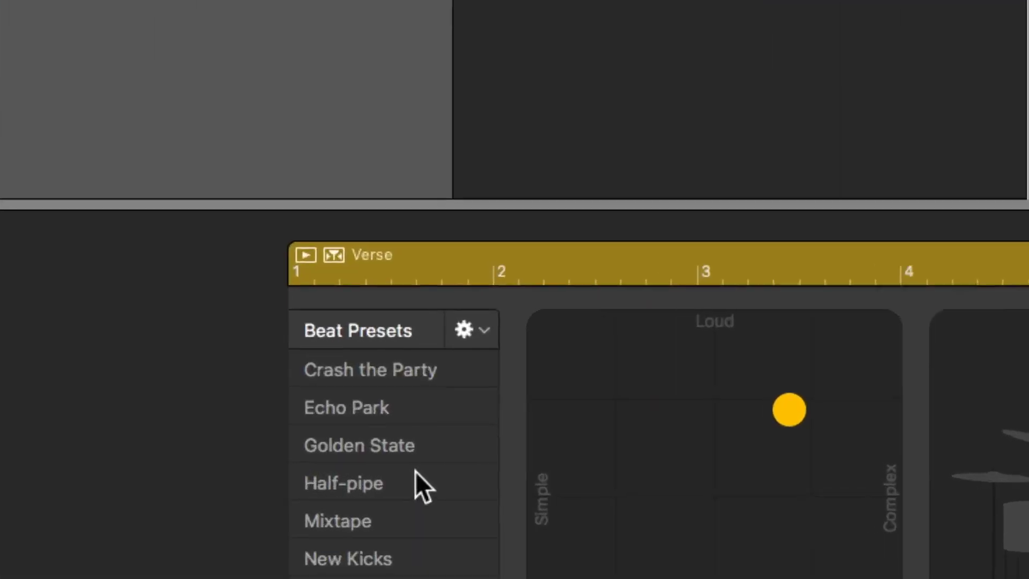
{"action": "scroll", "coordinate": [401, 438], "scroll_direction": "up", "scroll_amount": 2}
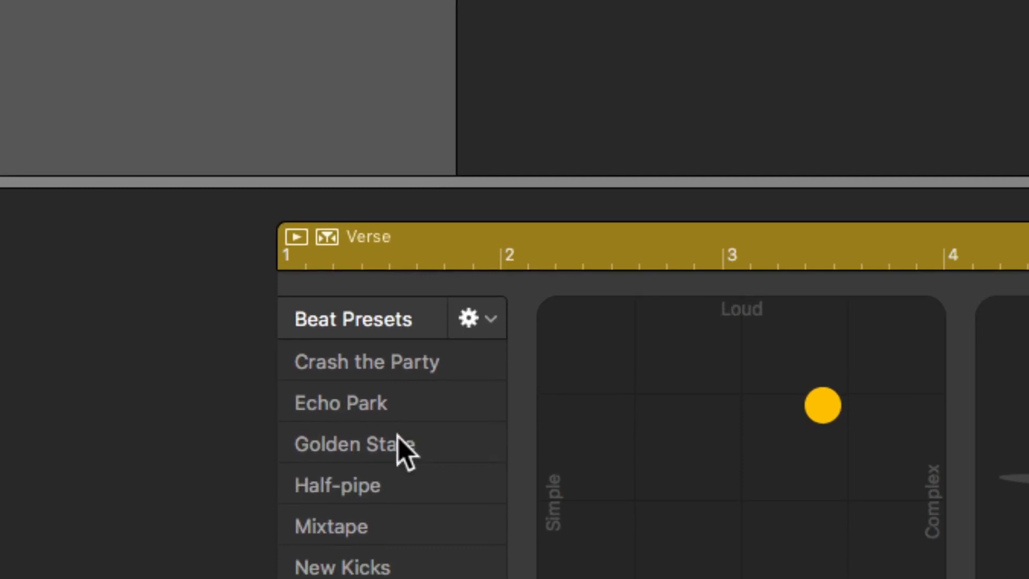
Step: Audition Crash the Party, Echo Park and Golden State, settle on Half-pipe, then stop and rewind
{"action": "left_click", "coordinate": [358, 355]}
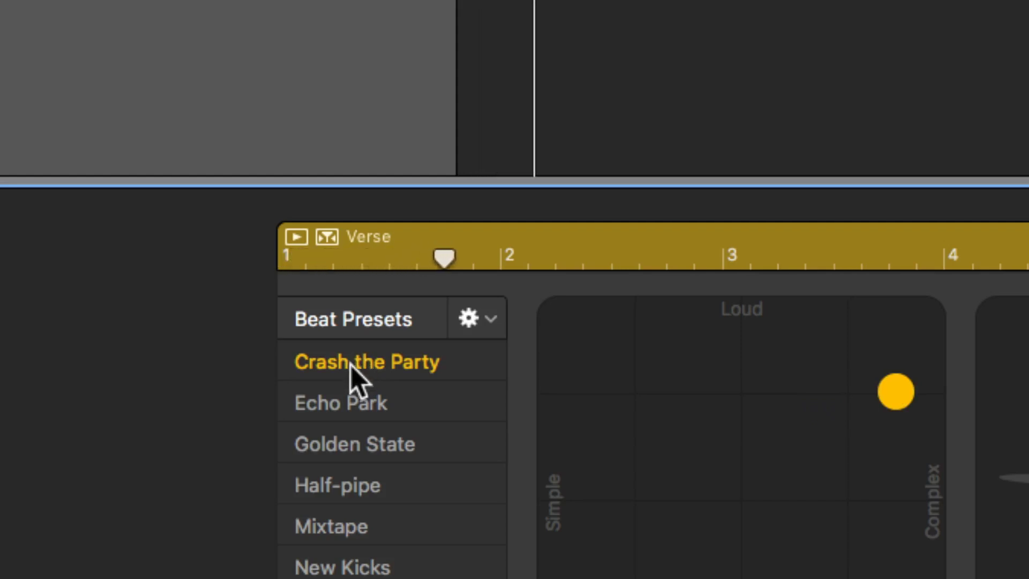
{"action": "left_click", "coordinate": [337, 408]}
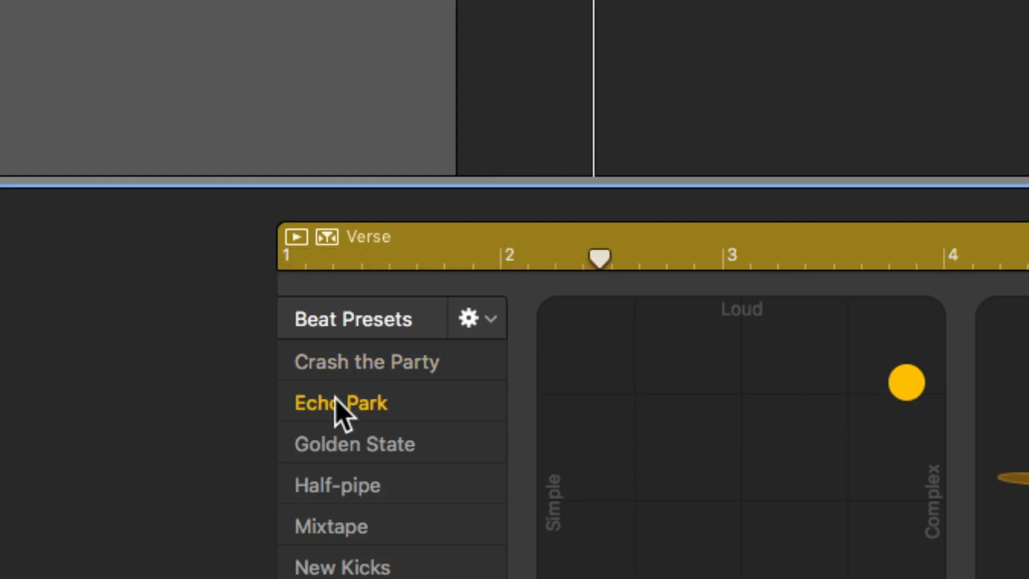
{"action": "left_click", "coordinate": [340, 435]}
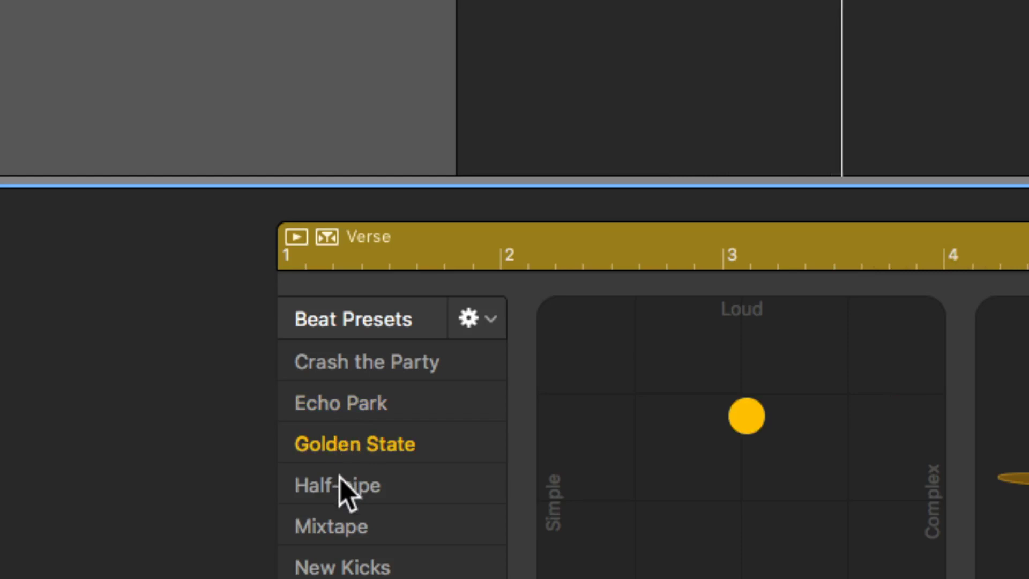
{"action": "left_click", "coordinate": [340, 478]}
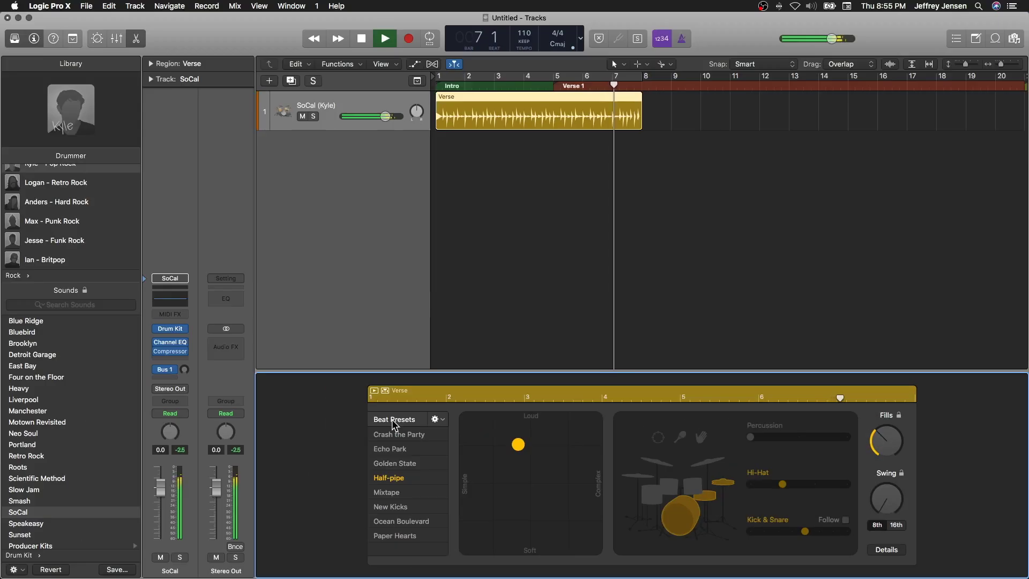
{"action": "key", "text": "space"}
{"action": "key", "text": "Return"}
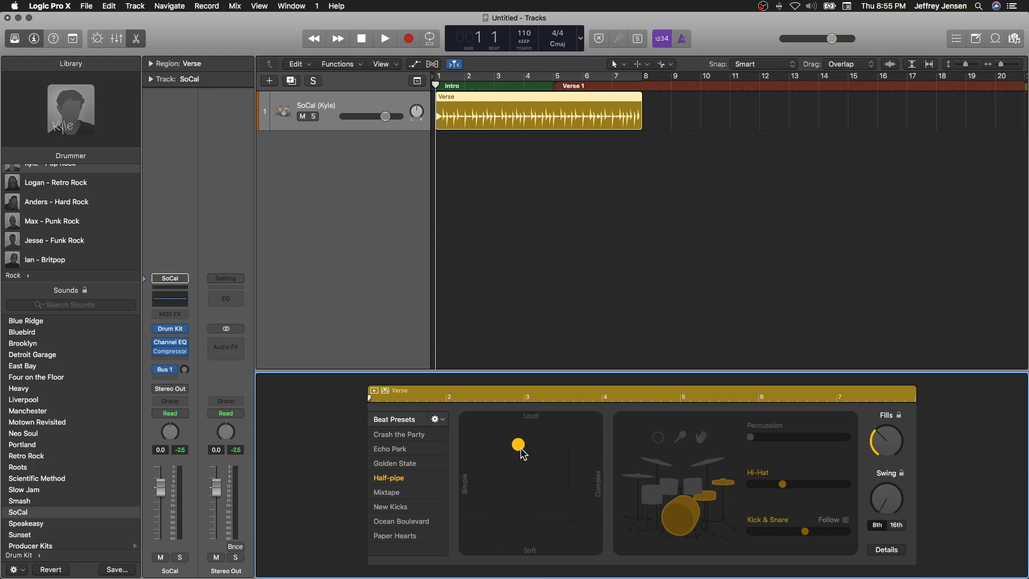
Step: Try a soft, simple Verse groove on the XY pad, then set it louder with moderate complexity
{"action": "left_click_drag", "start_coordinate": [521, 449], "coordinate": [509, 576]}
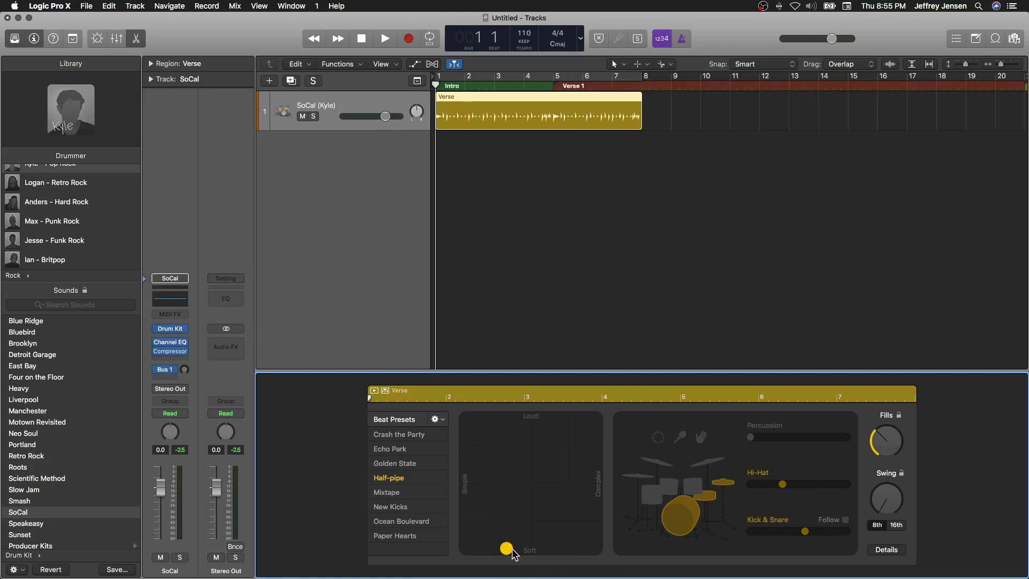
{"action": "left_click_drag", "start_coordinate": [511, 550], "coordinate": [470, 557]}
{"action": "key", "text": "space"}
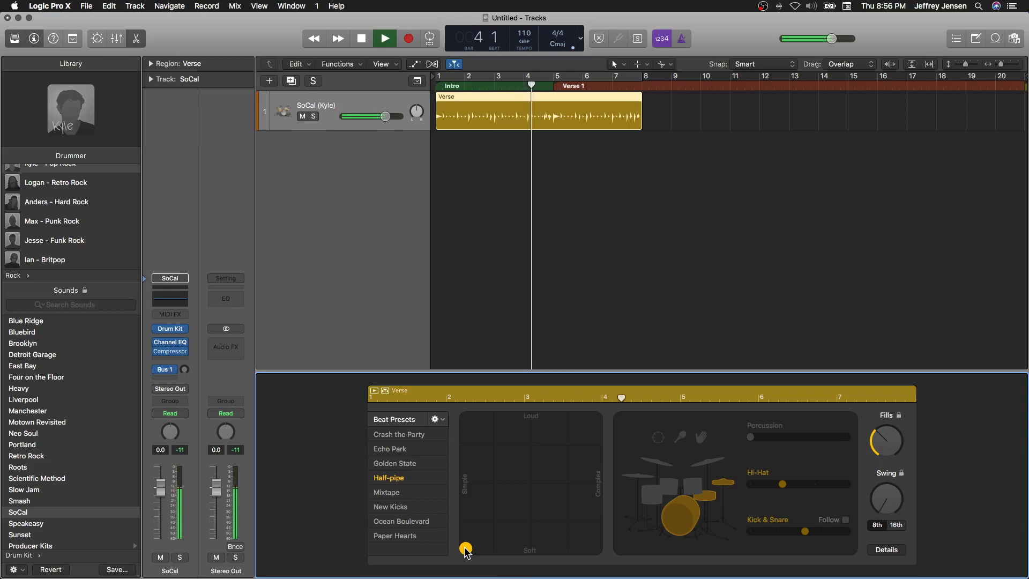
{"action": "left_click_drag", "start_coordinate": [466, 552], "coordinate": [554, 440]}
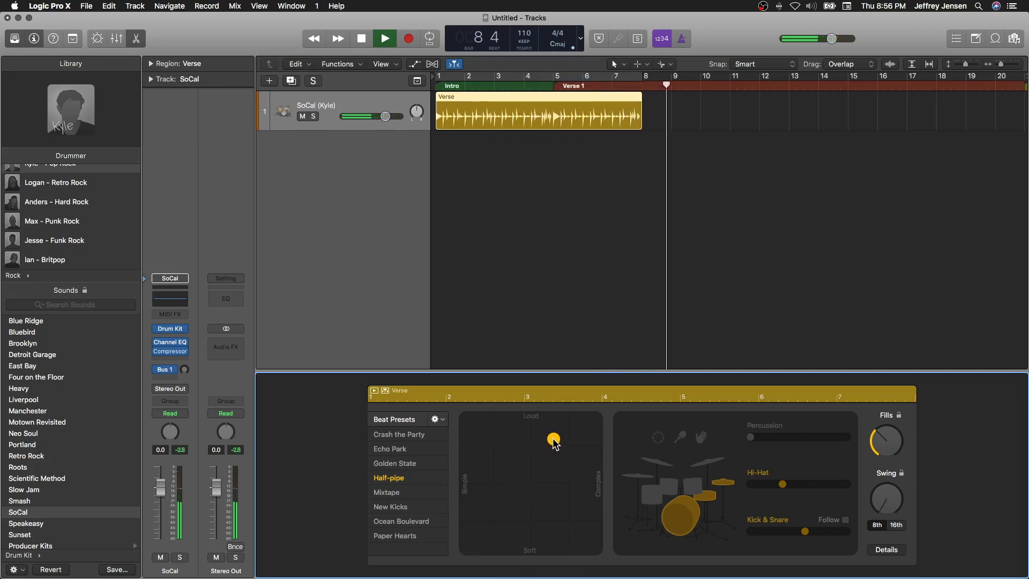
{"action": "key", "text": "space"}
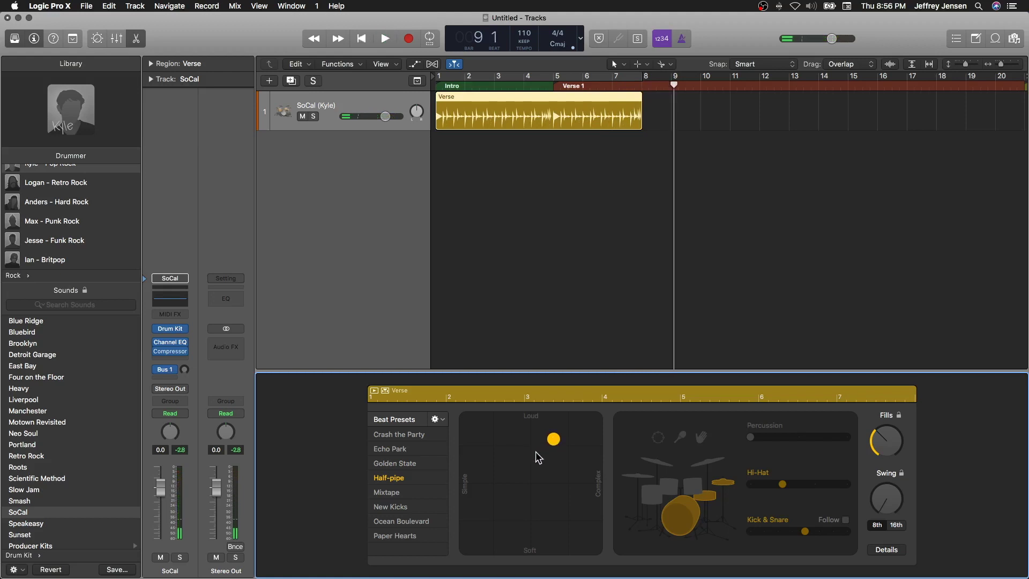
{"action": "key", "text": "Return"}
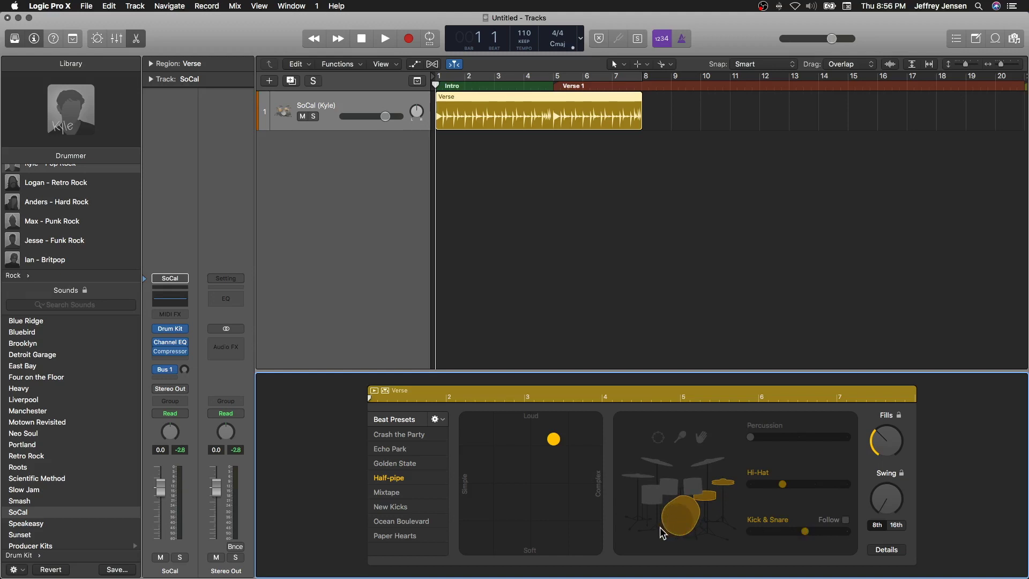
Step: Switch the Verse drummer from hi-hat to toms and play the pattern to hear it
{"action": "left_click", "coordinate": [653, 484]}
{"action": "key", "text": "space"}
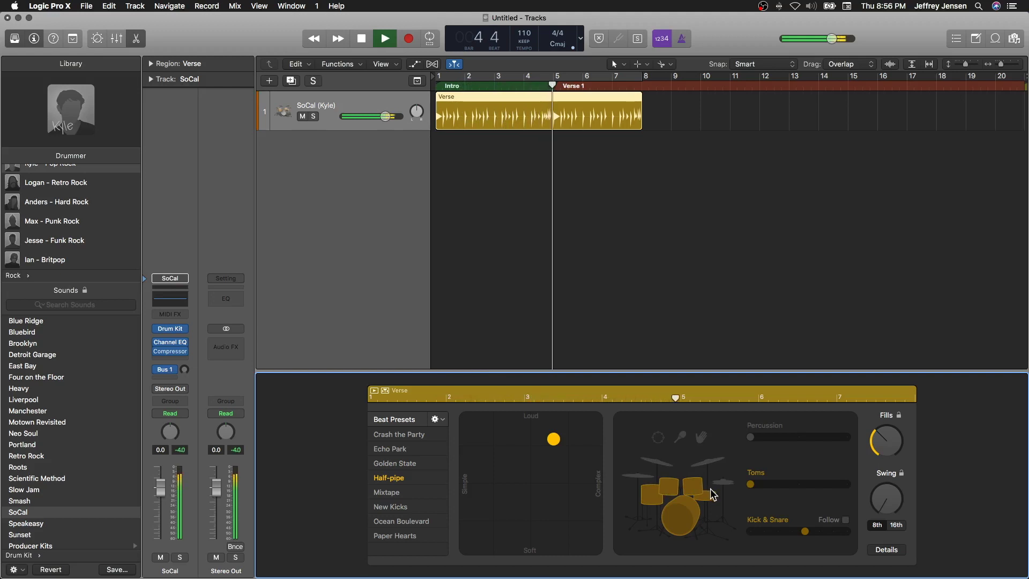
{"action": "key", "text": "space"}
{"action": "key", "text": "space"}
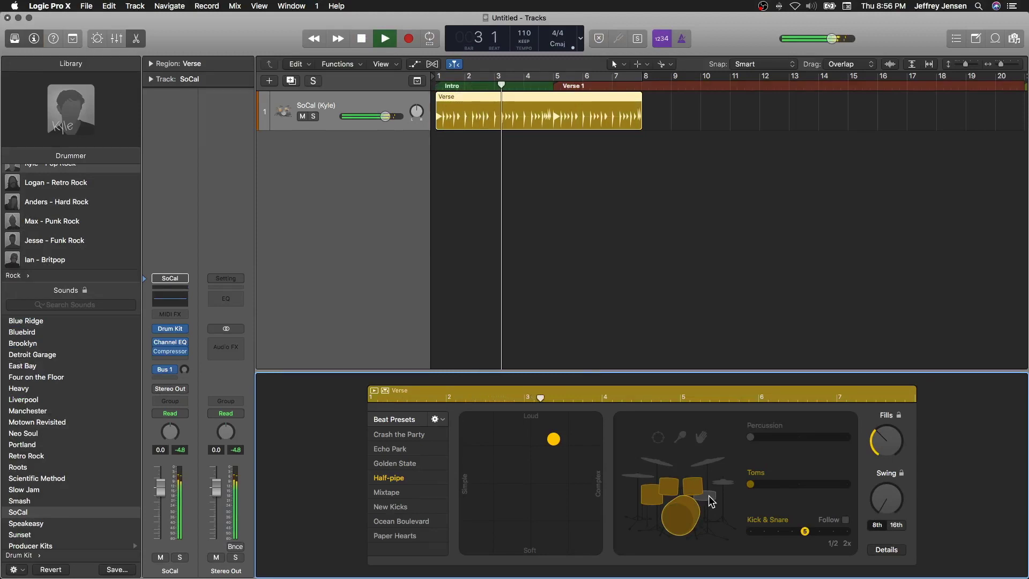
{"action": "key", "text": "space"}
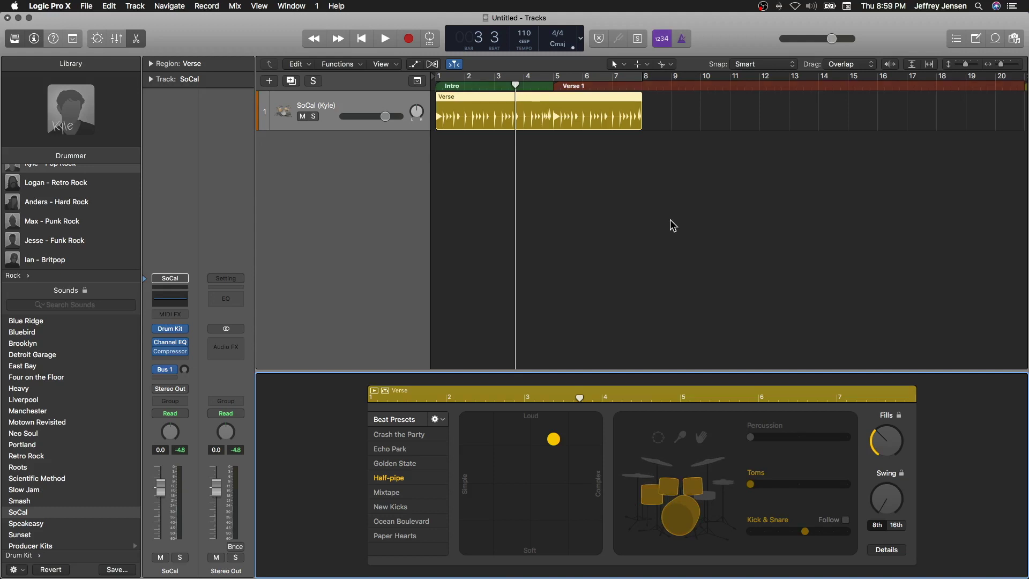
{"action": "key", "text": "Return"}
{"action": "key", "text": "space"}
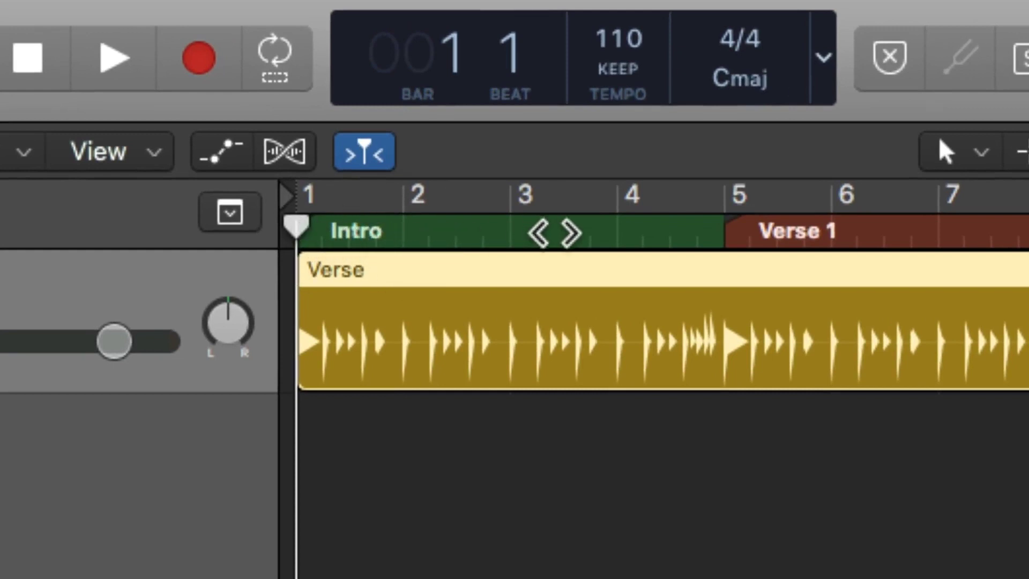
{"action": "scroll", "coordinate": [871, 233], "scroll_direction": "right", "scroll_amount": 2}
{"action": "scroll", "coordinate": [872, 234], "scroll_direction": "right", "scroll_amount": 15}
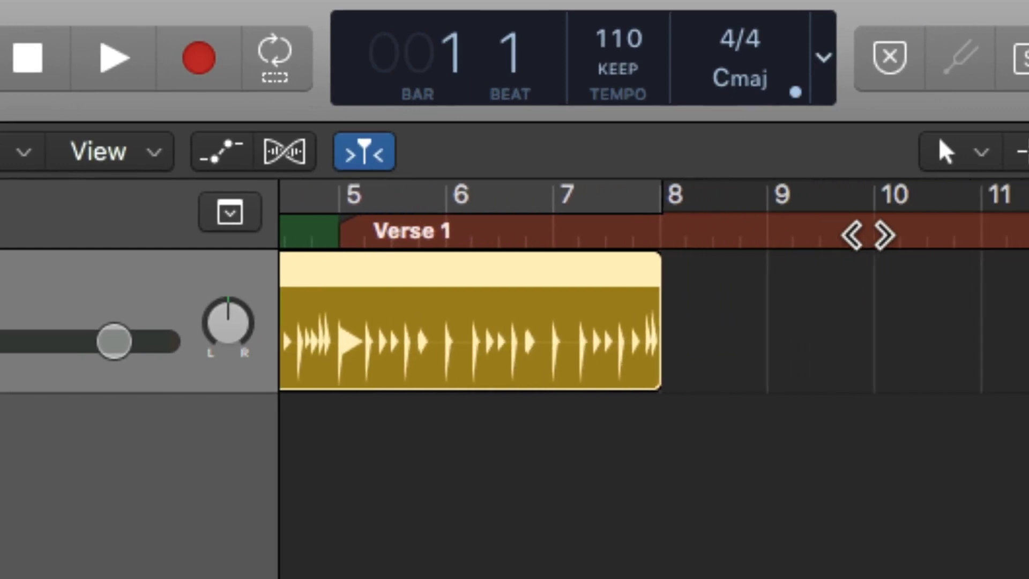
{"action": "scroll", "coordinate": [868, 236], "scroll_direction": "right", "scroll_amount": 15}
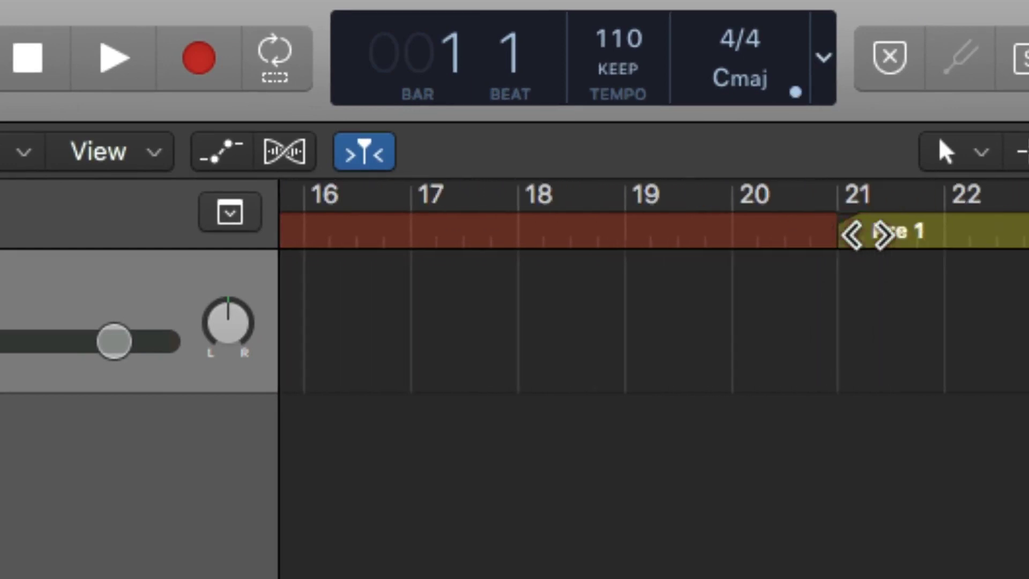
{"action": "scroll", "coordinate": [868, 236], "scroll_direction": "right", "scroll_amount": 6}
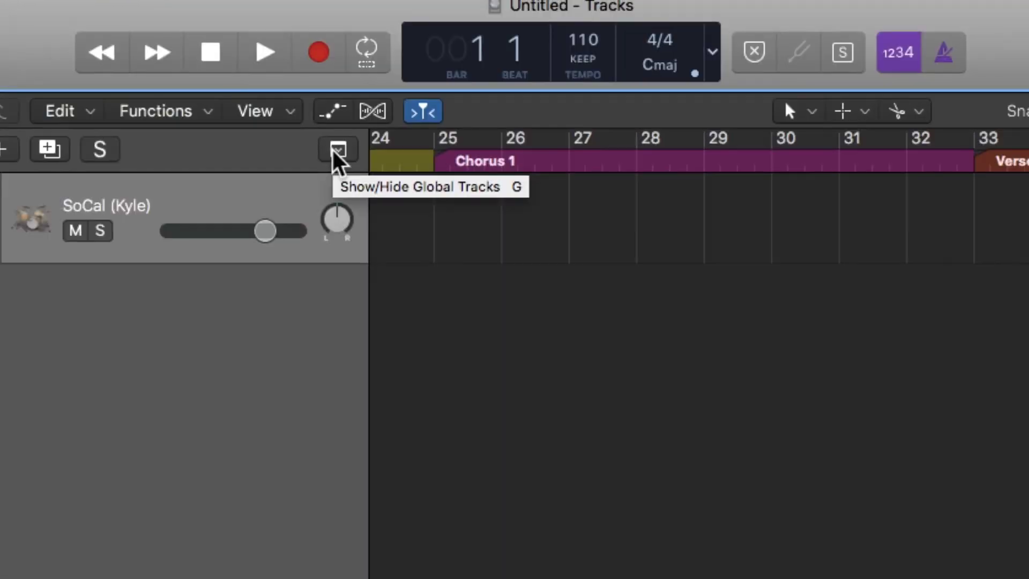
Step: Show the Arrangement and Marker global tracks and create a new Drummer track
{"action": "left_click", "coordinate": [337, 150]}
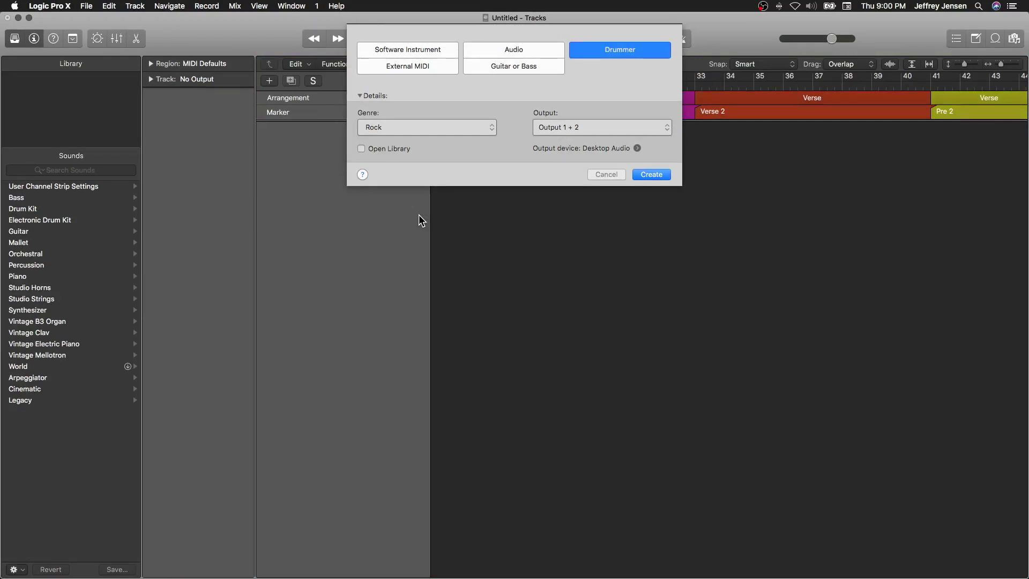
{"action": "key", "text": "Return"}
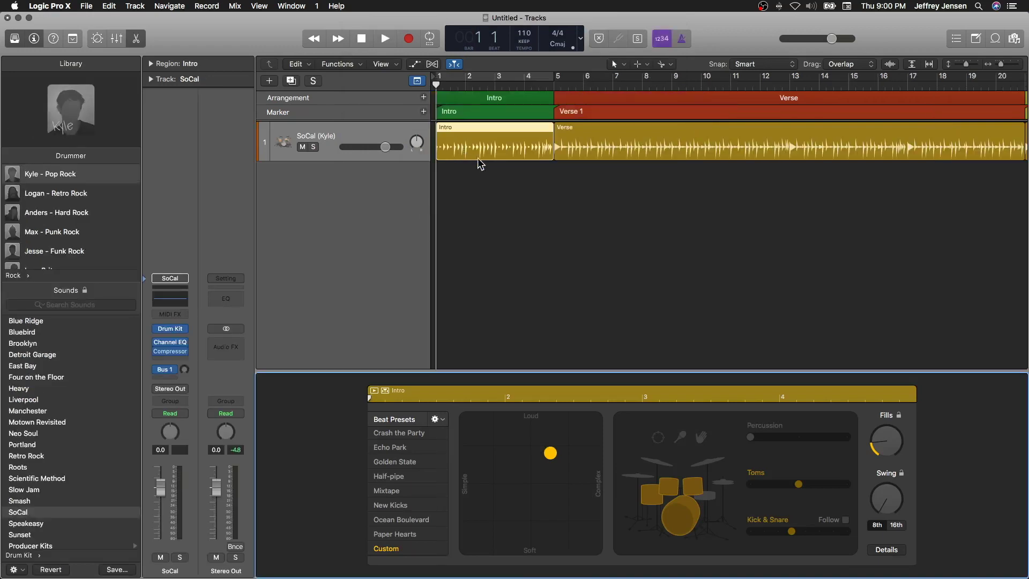
Step: Zoom out to fit all sections and compare the Intro, Verse, Bridge and Chorus drum settings
{"action": "left_click", "coordinate": [472, 150]}
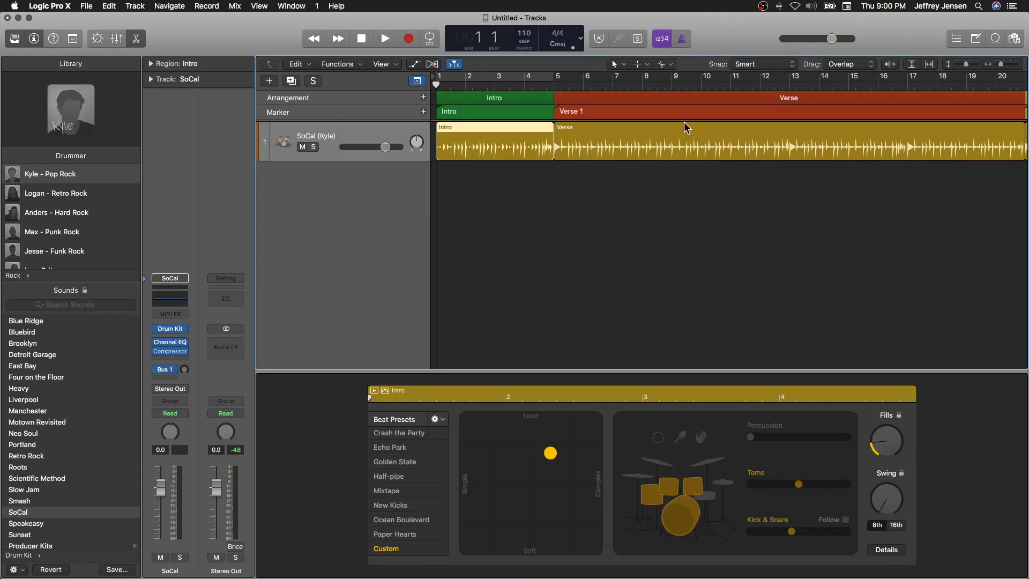
{"action": "left_click", "coordinate": [663, 155]}
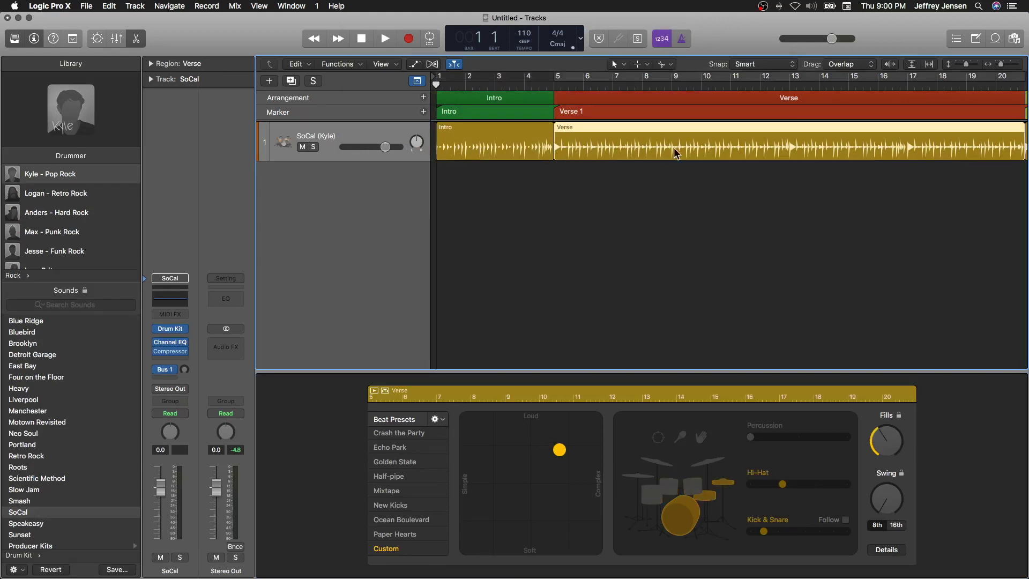
{"action": "left_click", "coordinate": [665, 196], "text": "ctrl+alt"}
{"action": "left_click", "coordinate": [664, 196], "text": "ctrl+alt"}
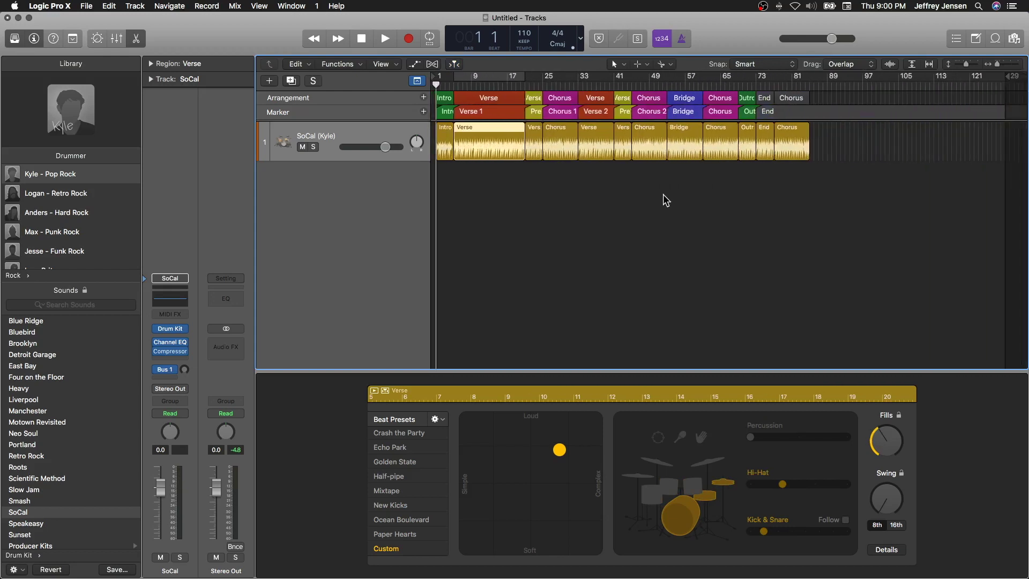
{"action": "left_click", "coordinate": [684, 142]}
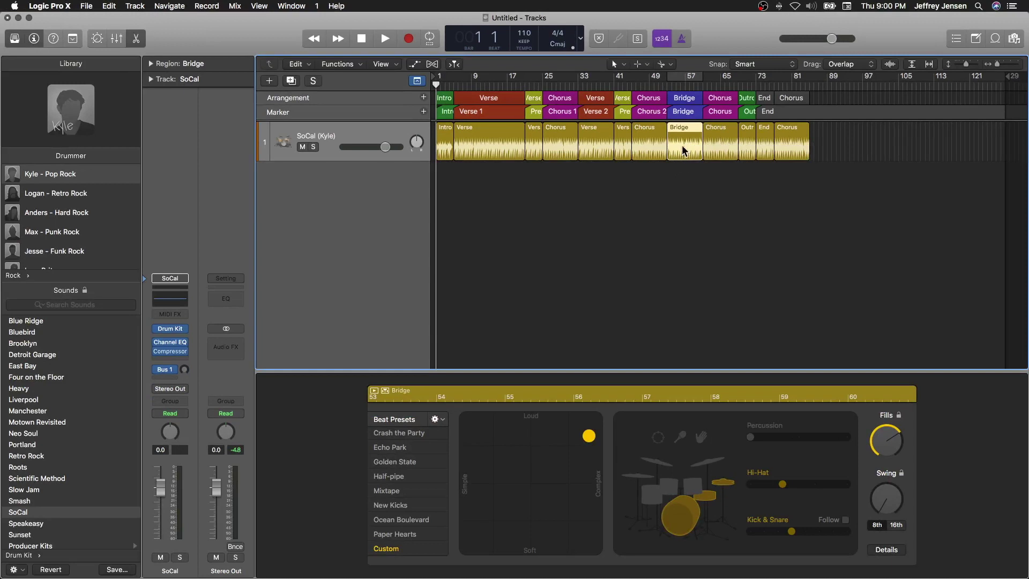
{"action": "left_click", "coordinate": [488, 155]}
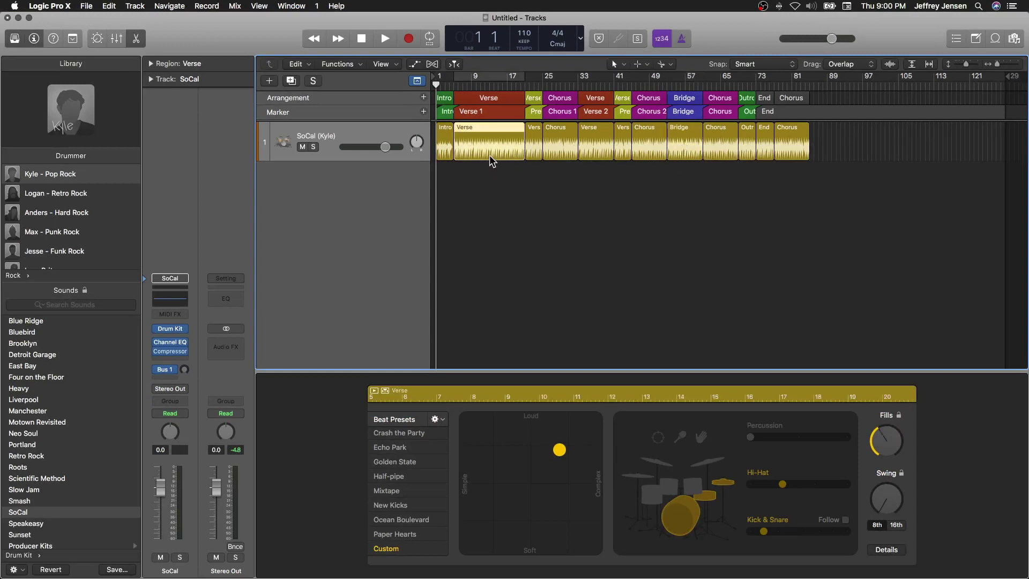
{"action": "left_click", "coordinate": [552, 154]}
Step: With Catch Playhead on, play the Drummer track, jumping to bars 17, 39, 45, Chorus, Bridge, 66 and 71
{"action": "key", "text": "ctrl+period"}
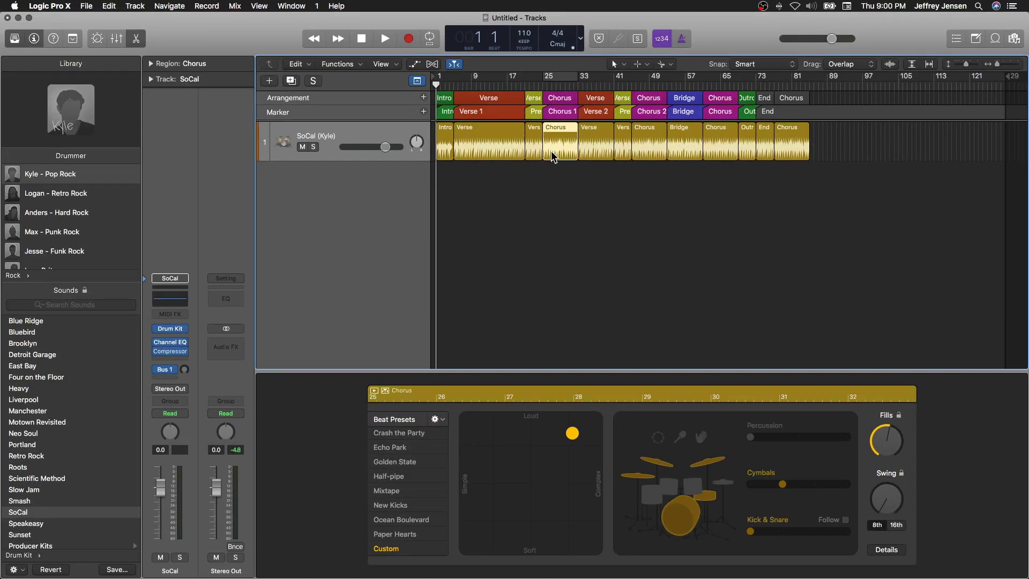
{"action": "key", "text": "space"}
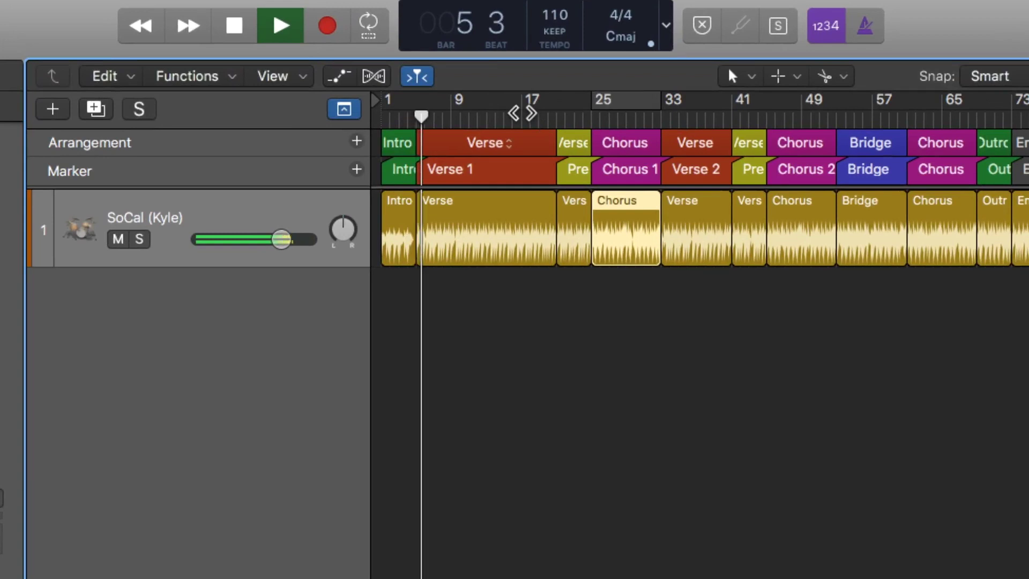
{"action": "left_click", "coordinate": [525, 114]}
{"action": "left_click", "coordinate": [618, 115]}
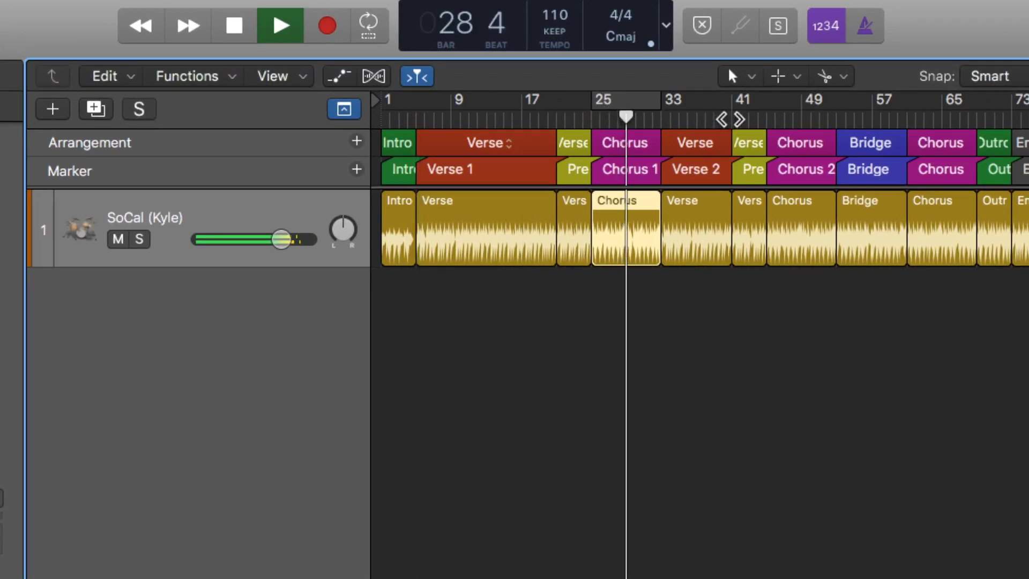
{"action": "left_click", "coordinate": [715, 113]}
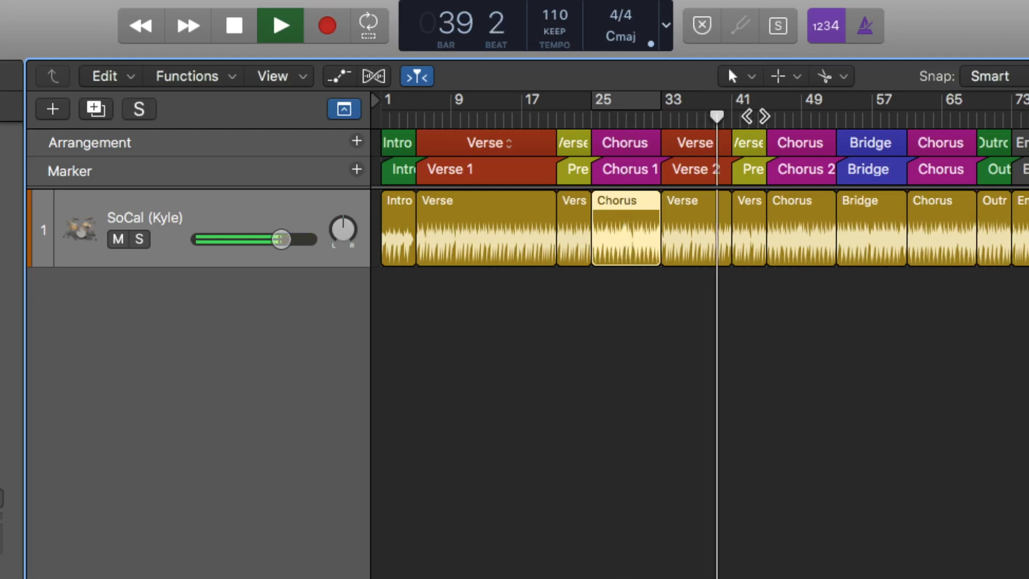
{"action": "left_click", "coordinate": [770, 113]}
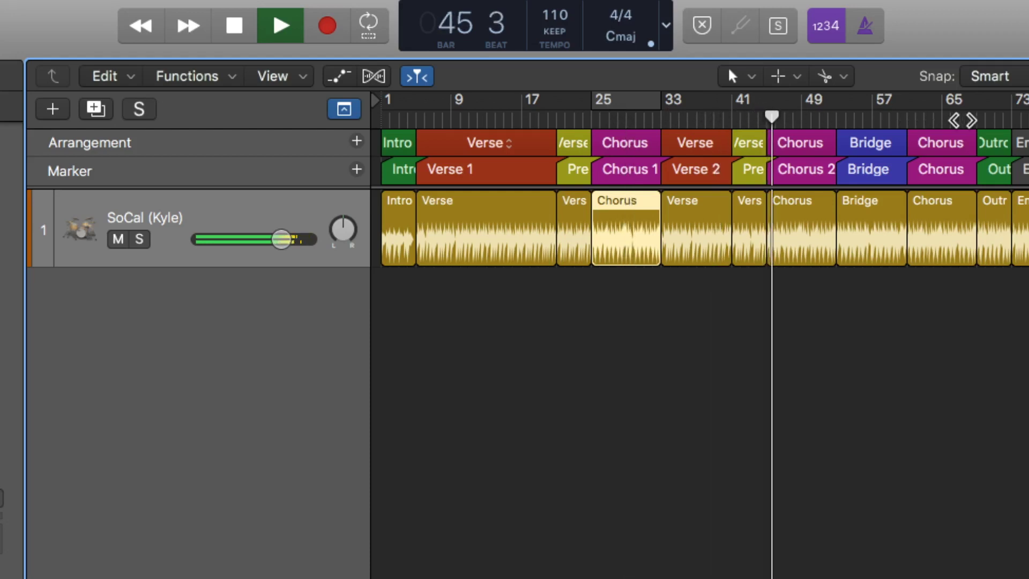
{"action": "left_click", "coordinate": [748, 114]}
{"action": "left_click", "coordinate": [695, 117]}
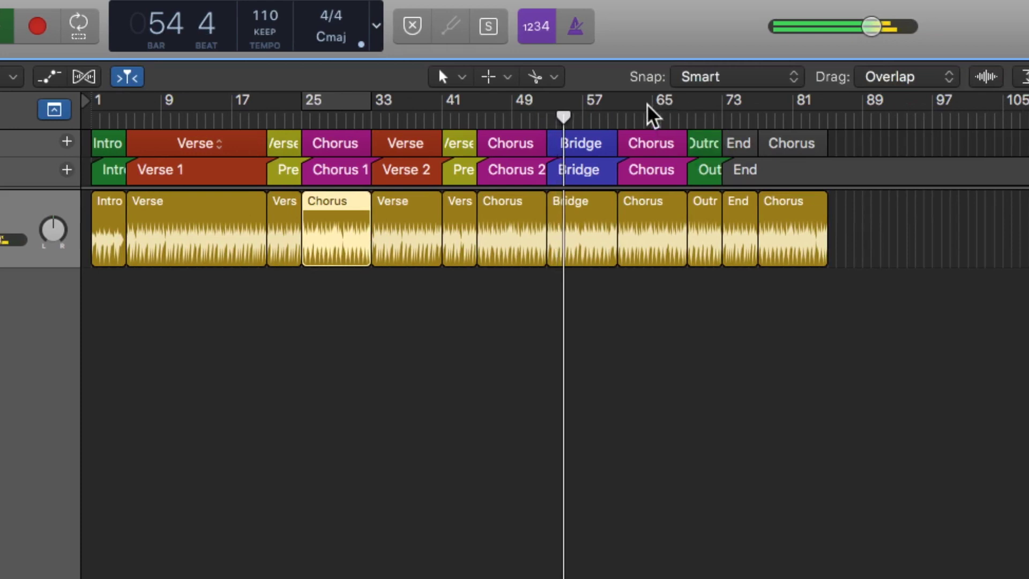
{"action": "left_click", "coordinate": [661, 116]}
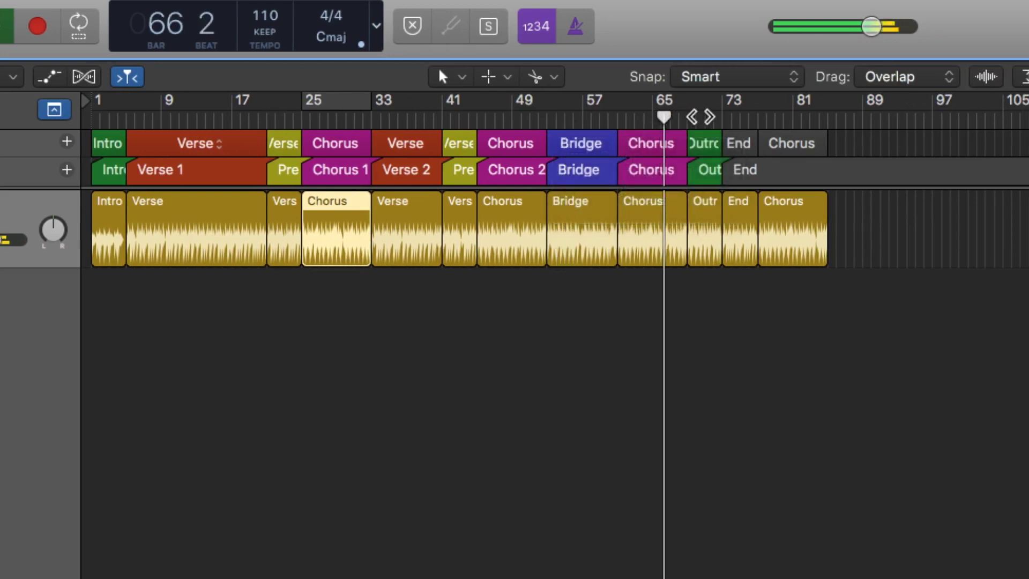
{"action": "left_click", "coordinate": [708, 116]}
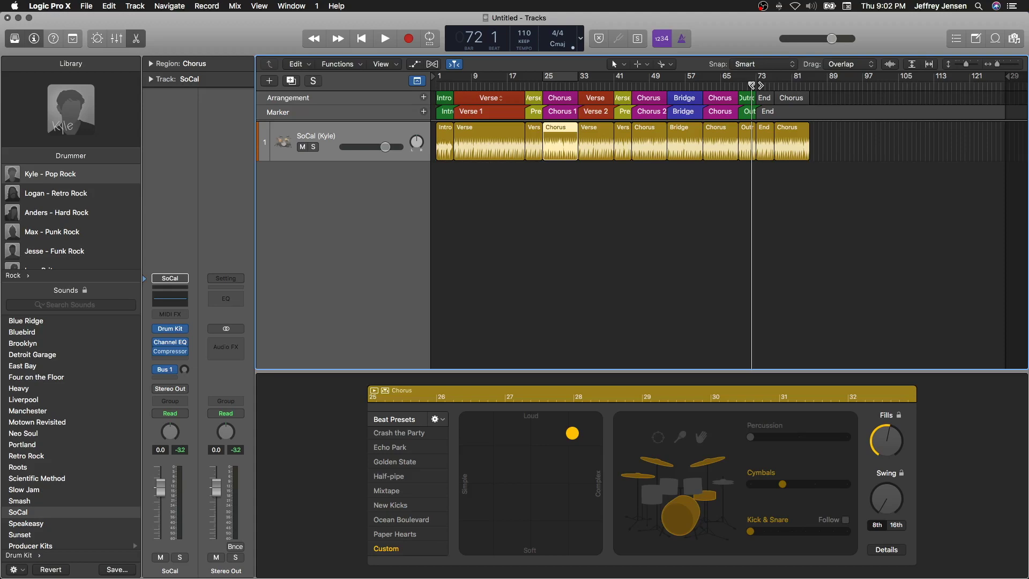
Step: Create software instrument track Inst 2 and Option-drag all twelve Drummer regions onto it as MIDI
{"action": "key", "text": "alt+super+n"}
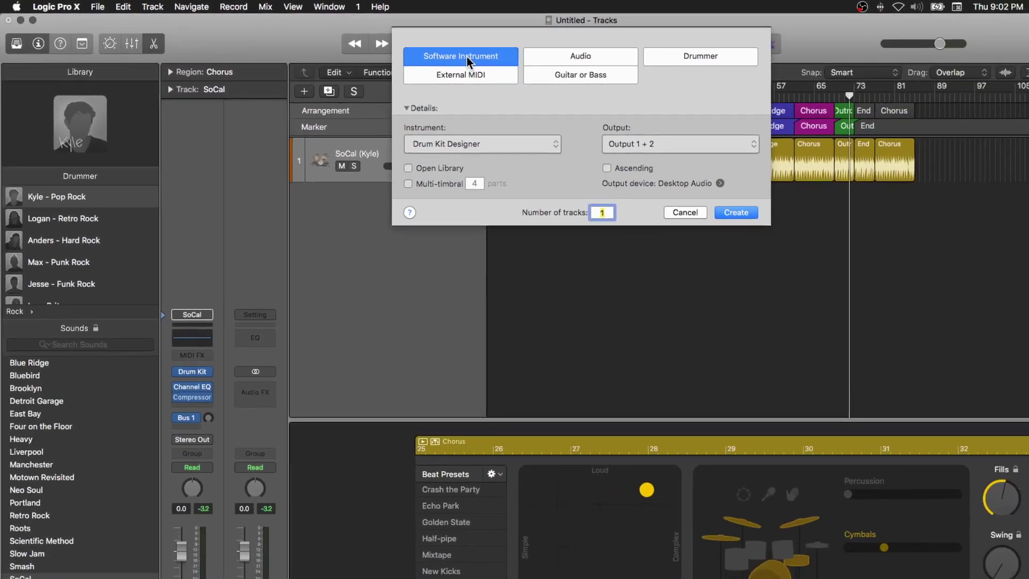
{"action": "key", "text": "Return"}
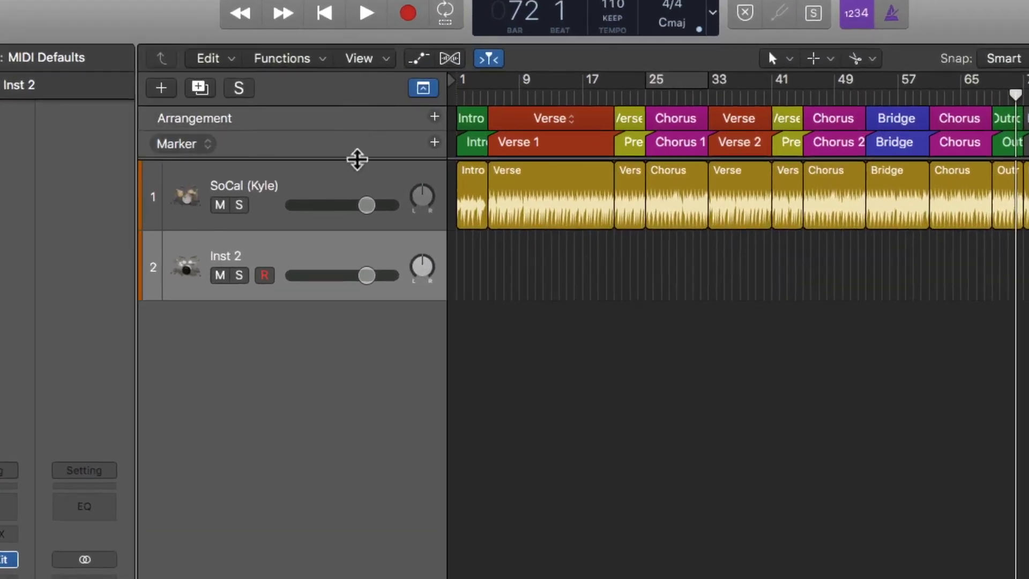
{"action": "left_click", "coordinate": [387, 198]}
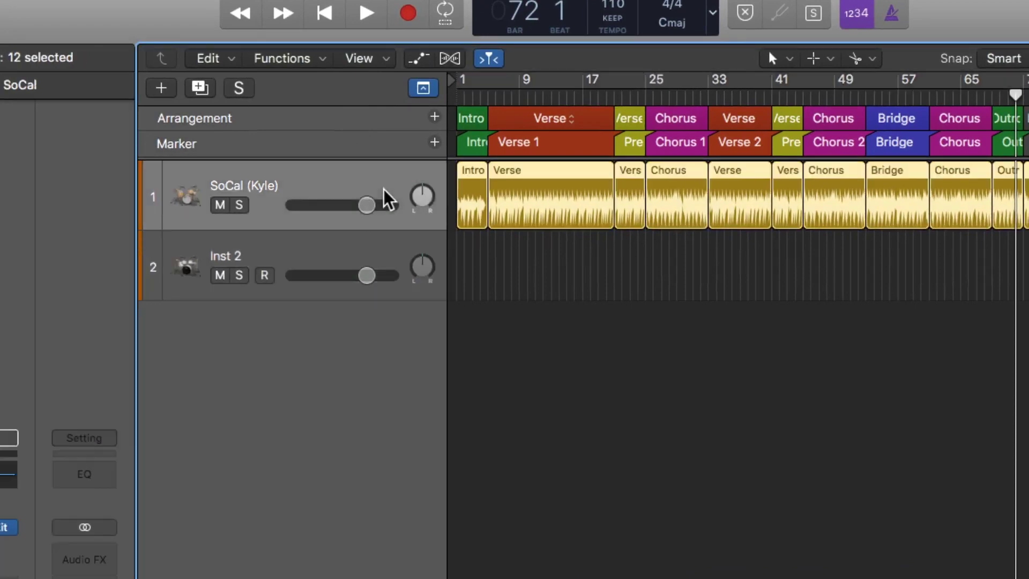
{"action": "key", "text": "Return"}
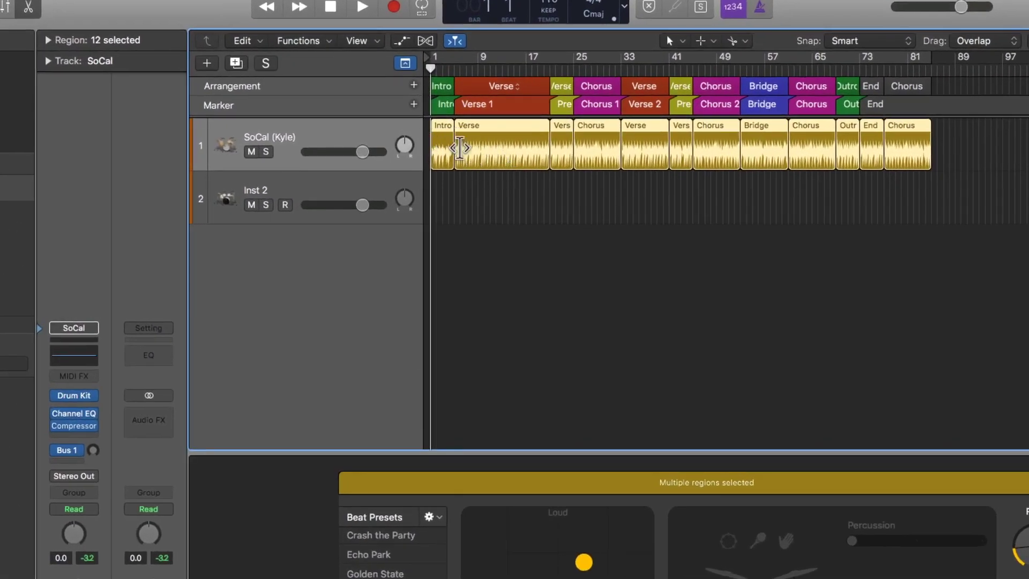
{"action": "left_click_drag", "start_coordinate": [437, 136], "coordinate": [442, 181]}
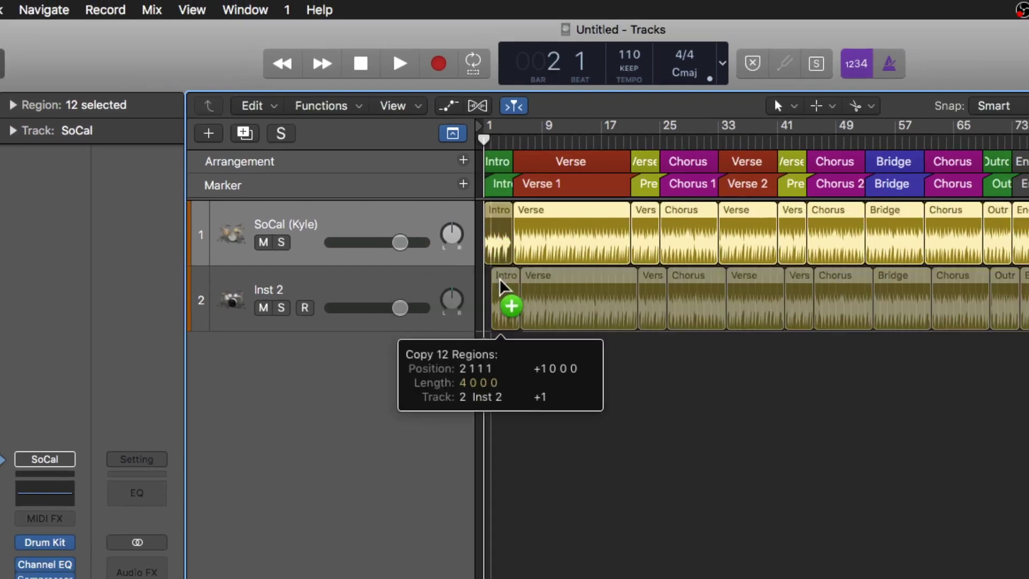
{"action": "left_click_drag", "start_coordinate": [499, 280], "coordinate": [499, 280]}
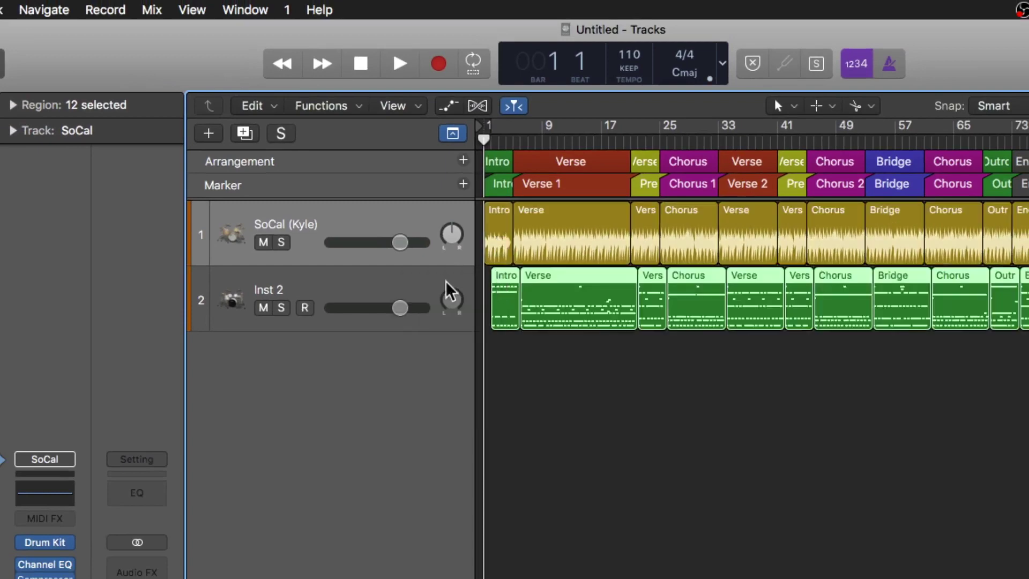
{"action": "left_click", "coordinate": [409, 291]}
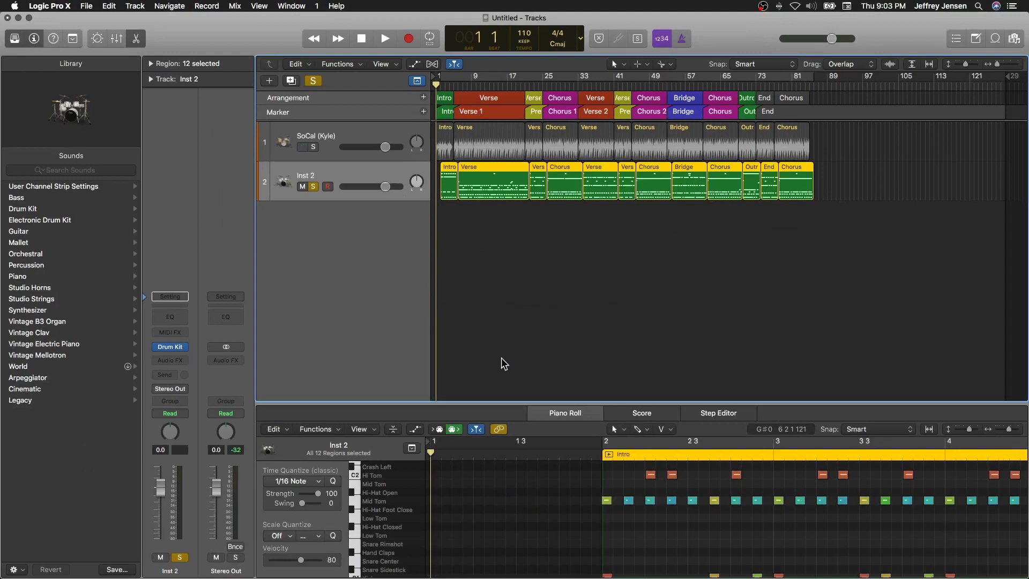
Step: Enlarge the Piano Roll, play the copied drums, and move the note before bar 6 from C#2 to E2
{"action": "left_click_drag", "start_coordinate": [502, 401], "coordinate": [502, 284]}
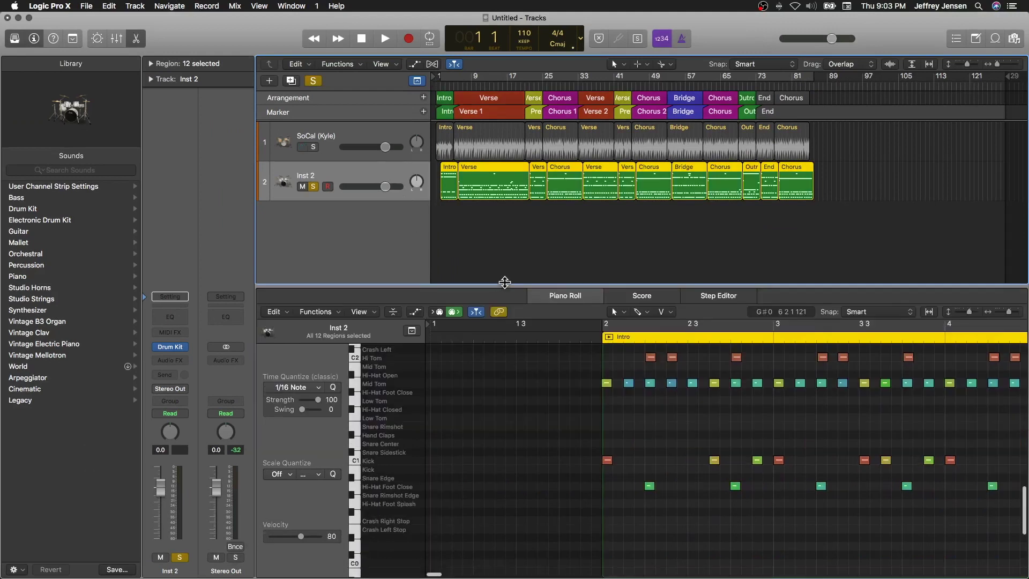
{"action": "key", "text": "space"}
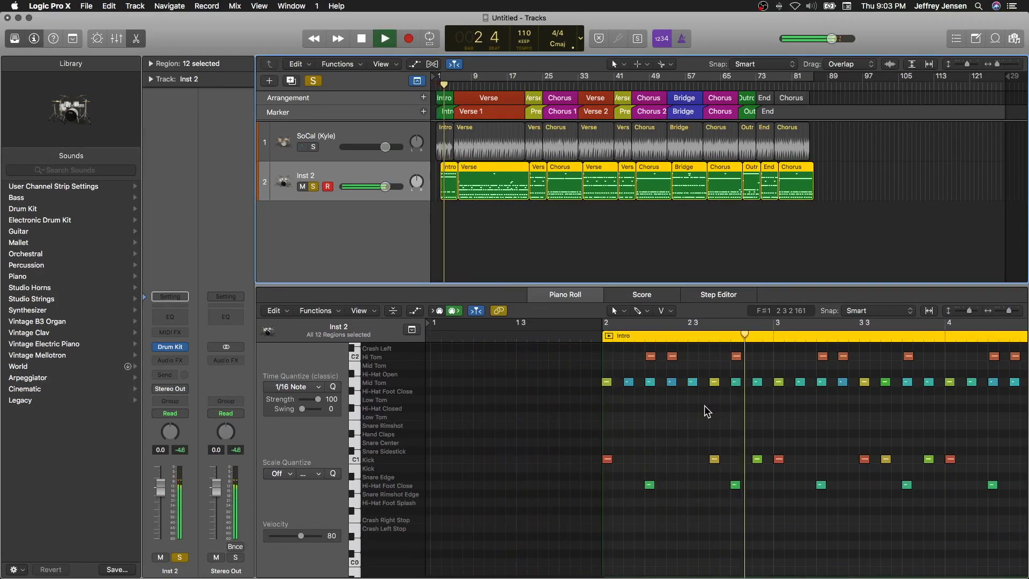
{"action": "scroll", "coordinate": [705, 401], "scroll_direction": "right", "scroll_amount": 3}
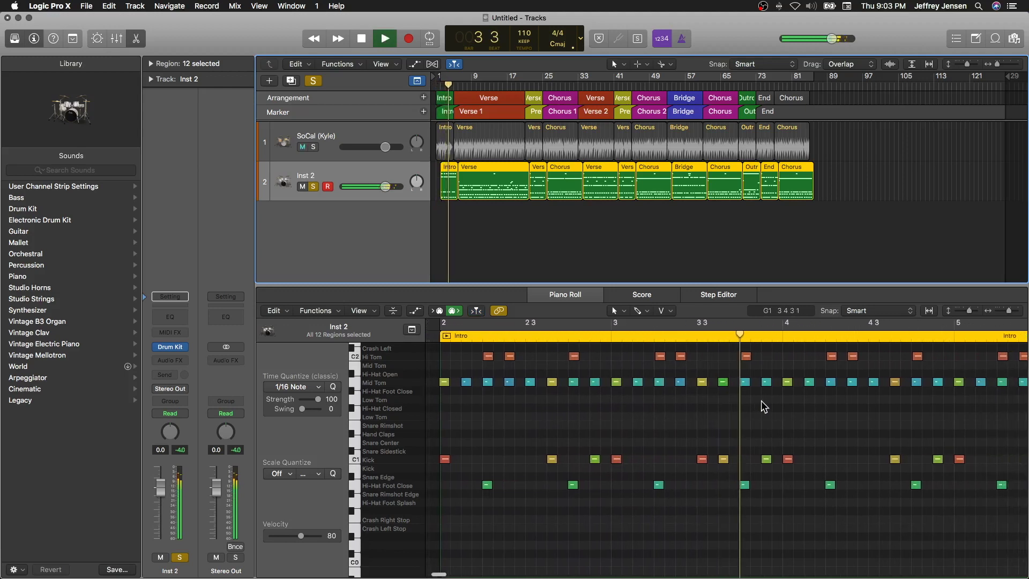
{"action": "scroll", "coordinate": [757, 400], "scroll_direction": "right", "scroll_amount": 5}
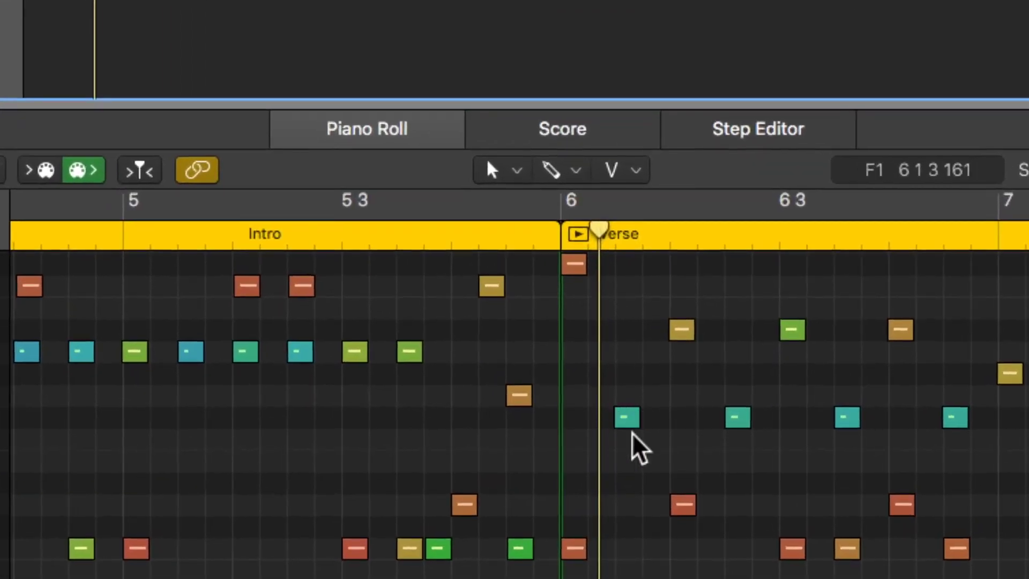
{"action": "scroll", "coordinate": [659, 416], "scroll_direction": "up", "scroll_amount": 2}
{"action": "scroll", "coordinate": [643, 442], "scroll_direction": "up", "scroll_amount": 2}
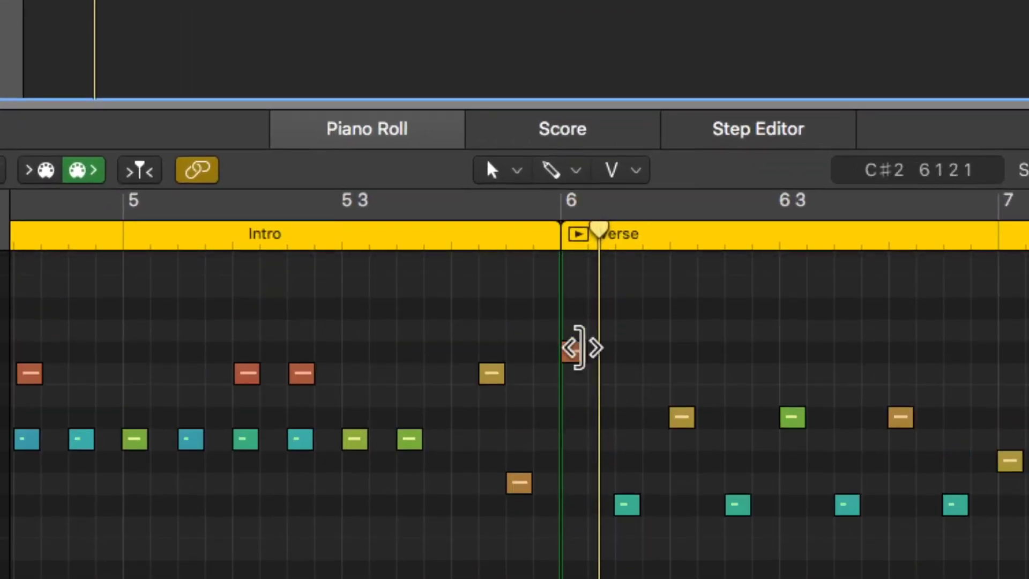
{"action": "left_click", "coordinate": [572, 349]}
{"action": "left_click_drag", "start_coordinate": [572, 344], "coordinate": [571, 296]}
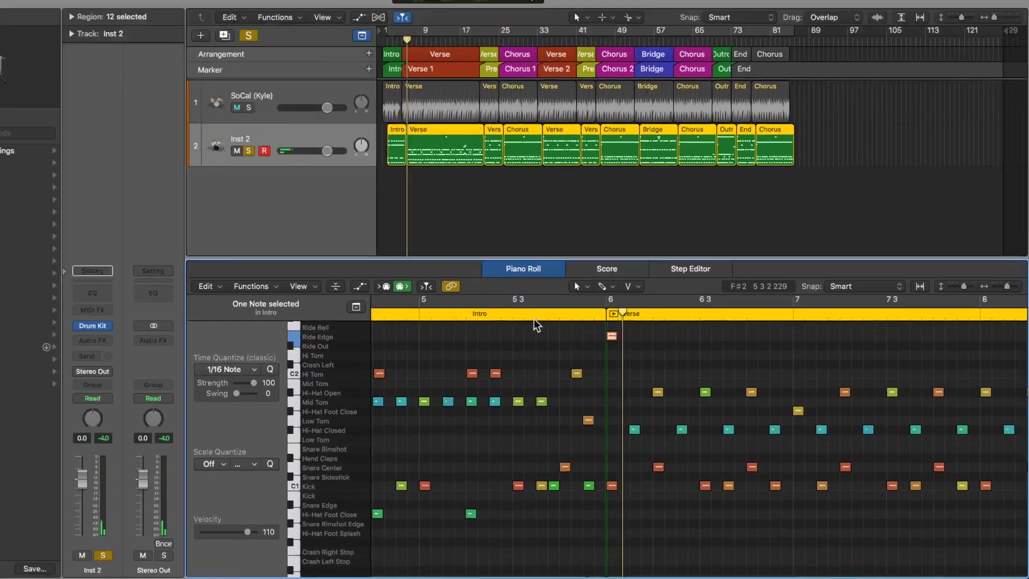